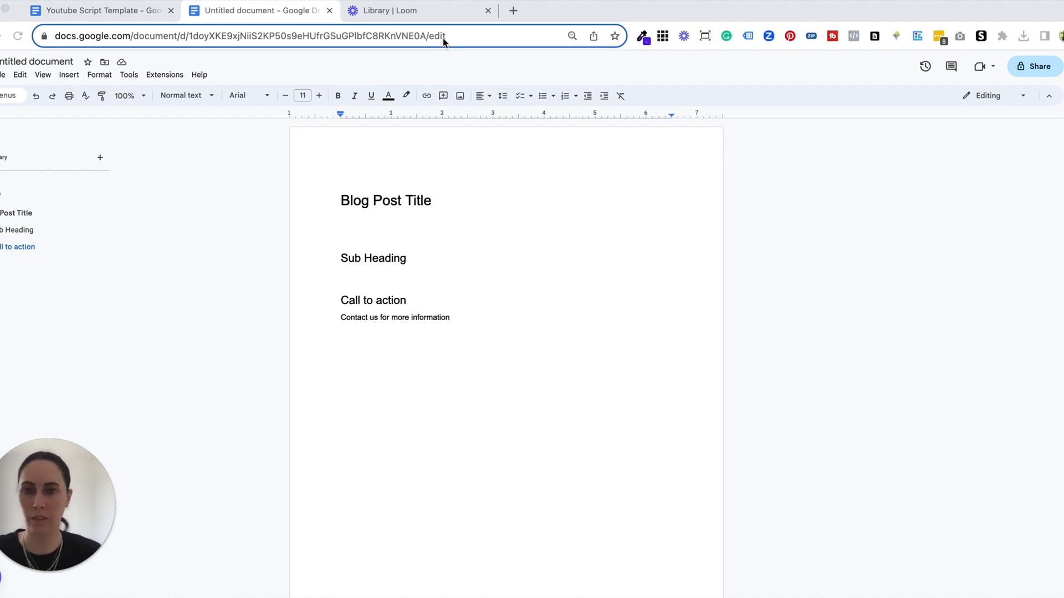
click(431, 199)
click(405, 258)
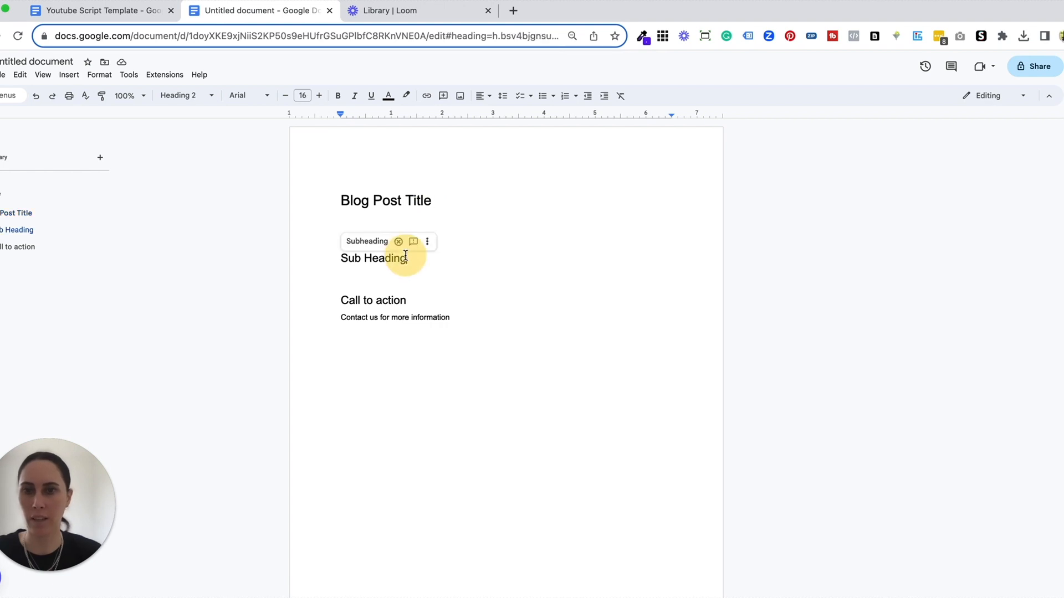
drag(450, 317, 335, 304)
click(406, 267)
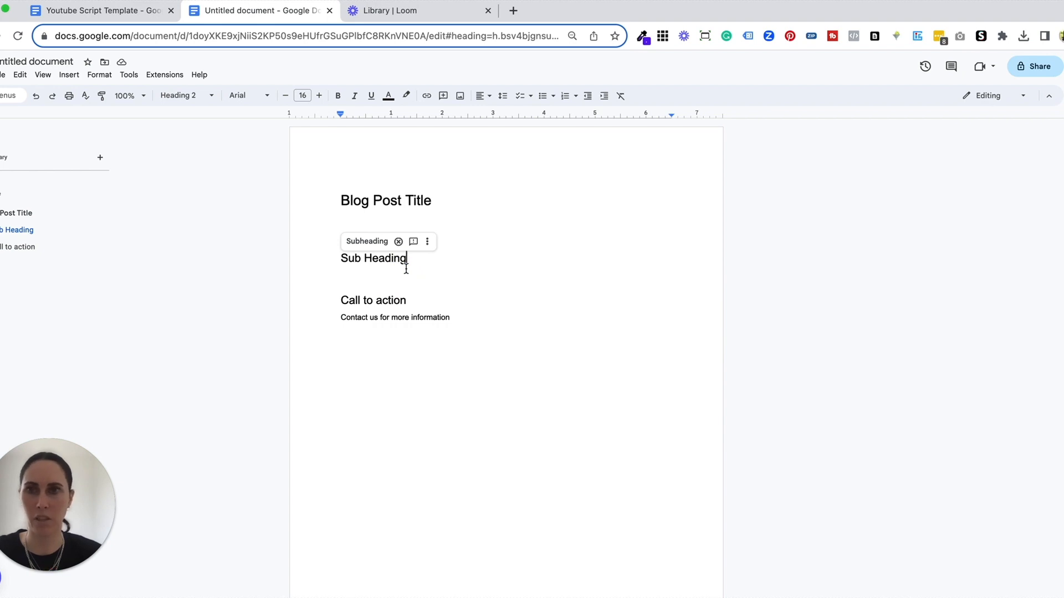
Step: Switch to the Loom video library and look at the options for adding a new video
click(422, 12)
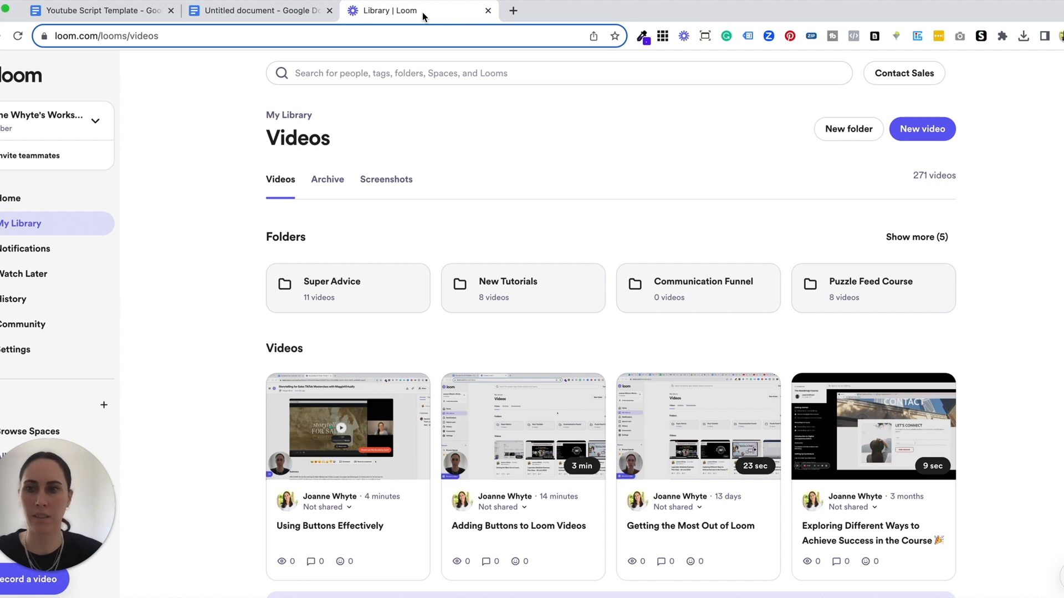
click(902, 129)
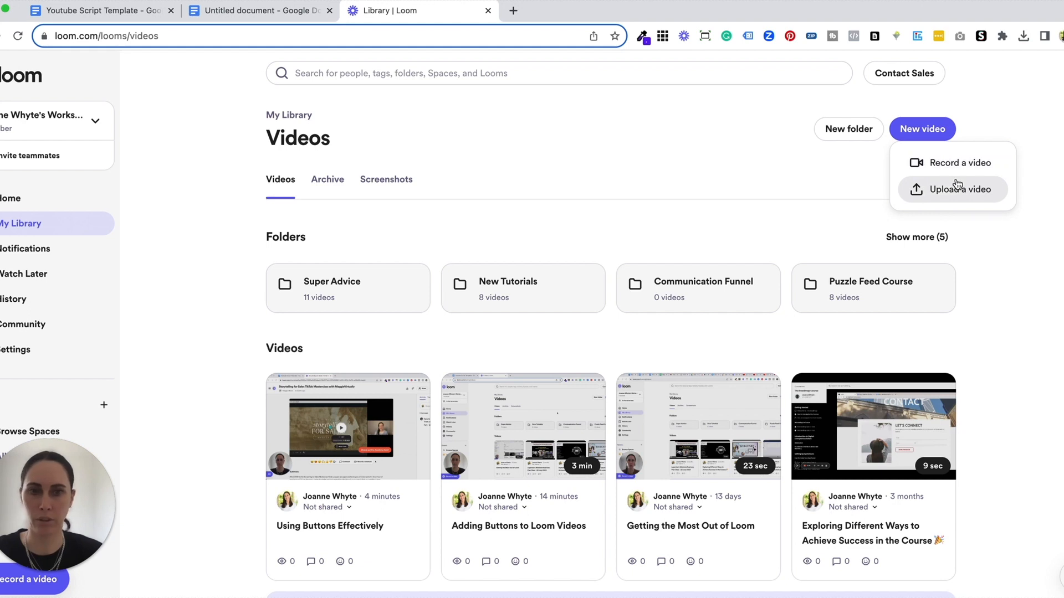
click(740, 179)
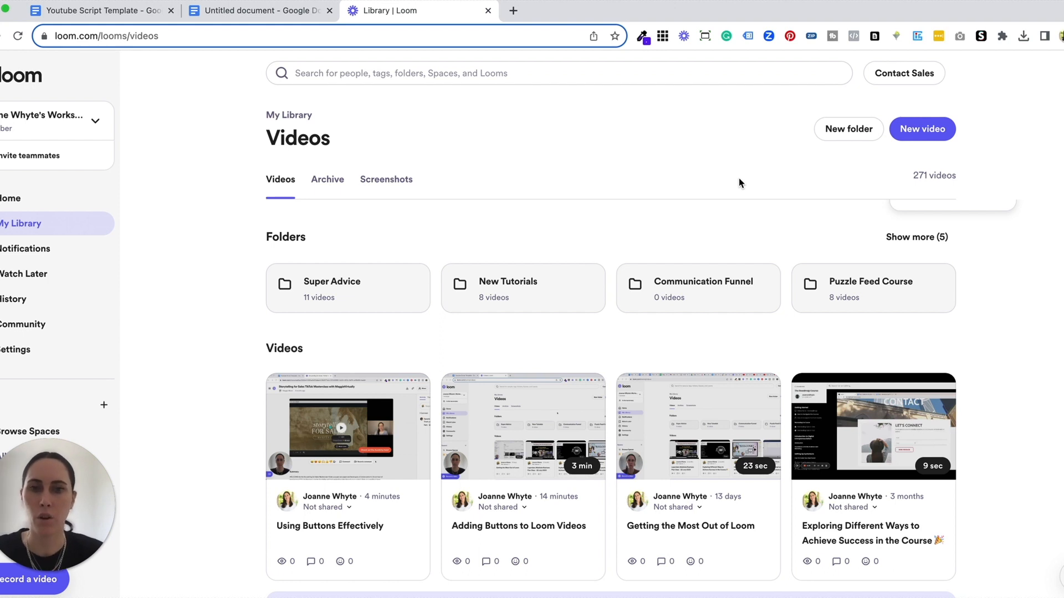
Step: Open the "Using Buttons Effectively" video and copy its full transcript
click(419, 514)
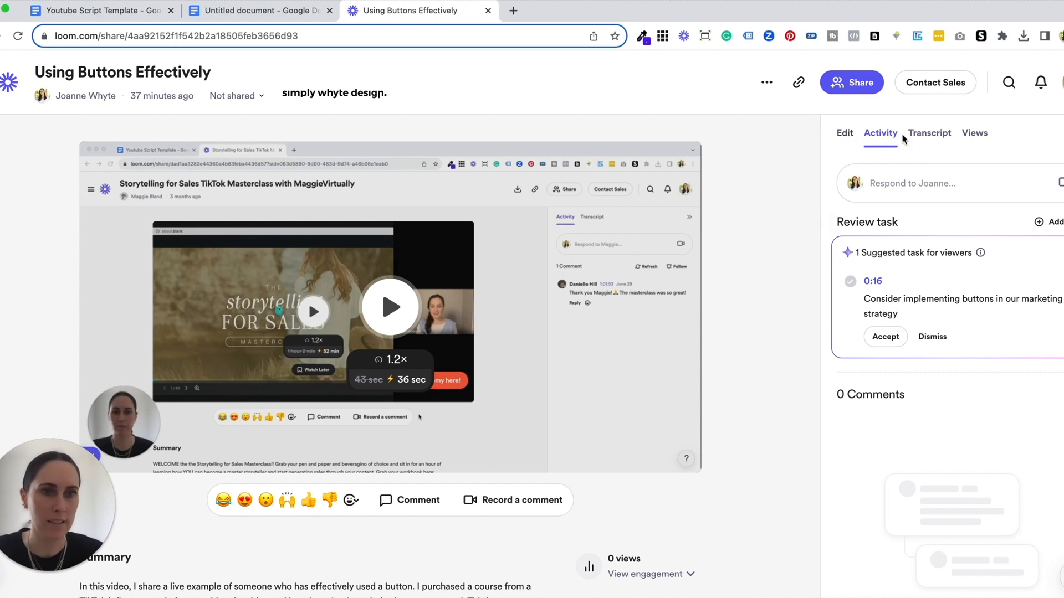
click(929, 136)
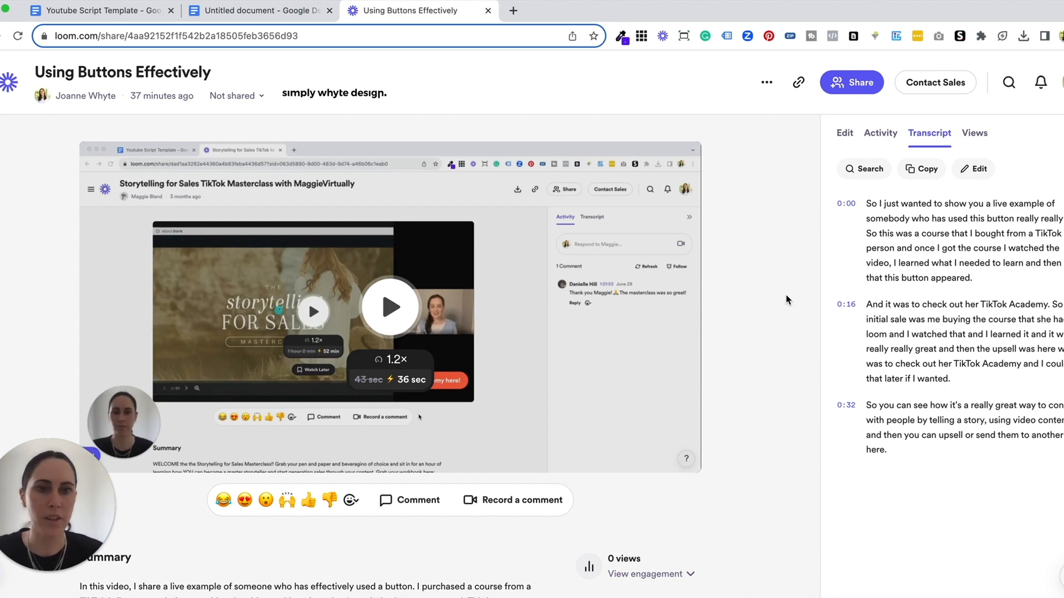
mouse_move(991, 222)
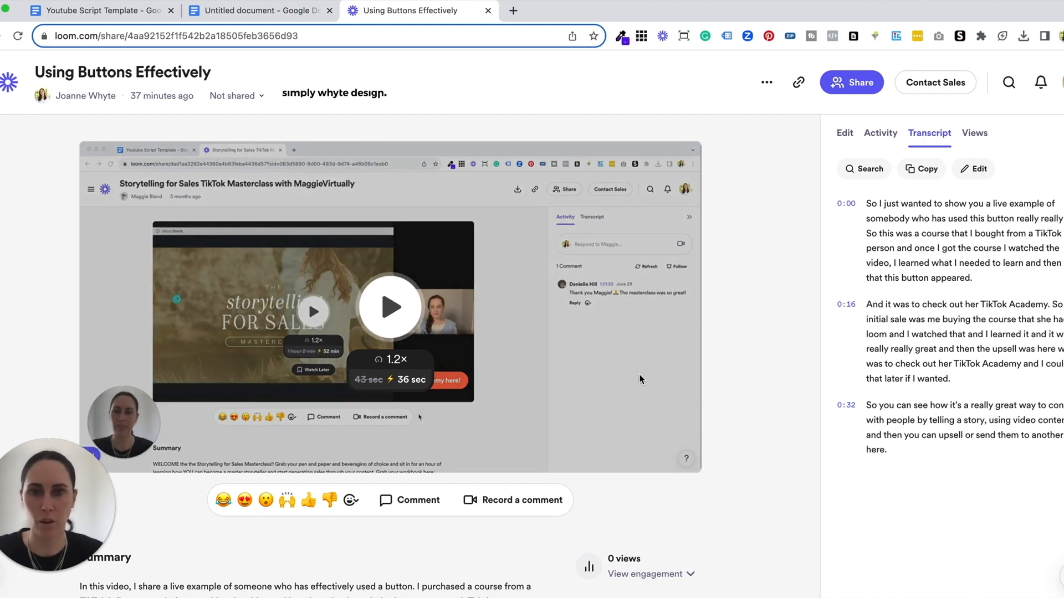
mouse_move(935, 211)
mouse_move(935, 428)
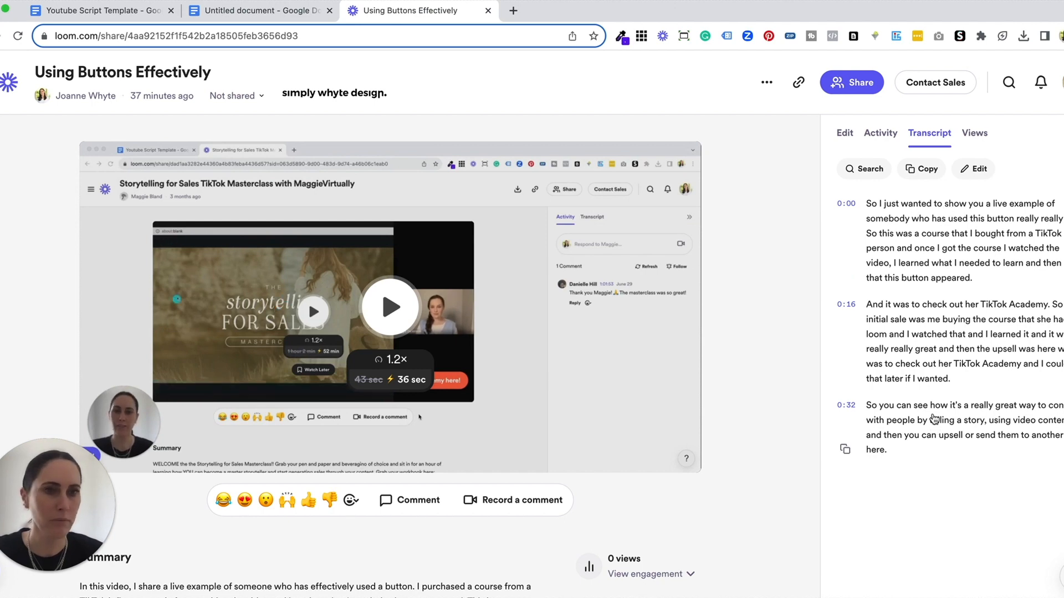
click(923, 170)
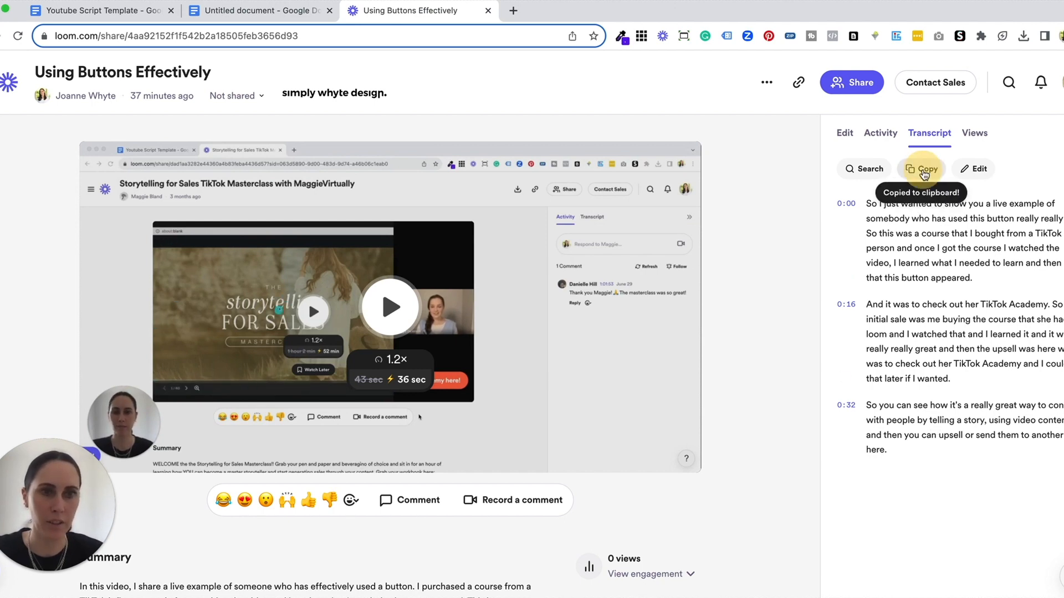
Step: Switch to the untitled Google Docs document and paste the transcript beneath the "Blog Post Title" heading
click(297, 16)
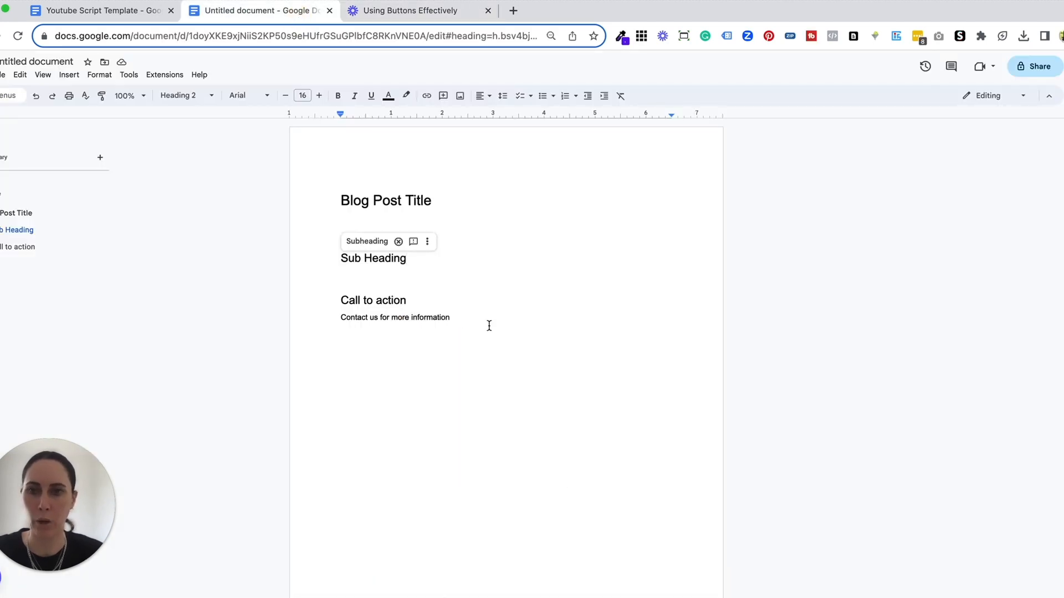
click(441, 221)
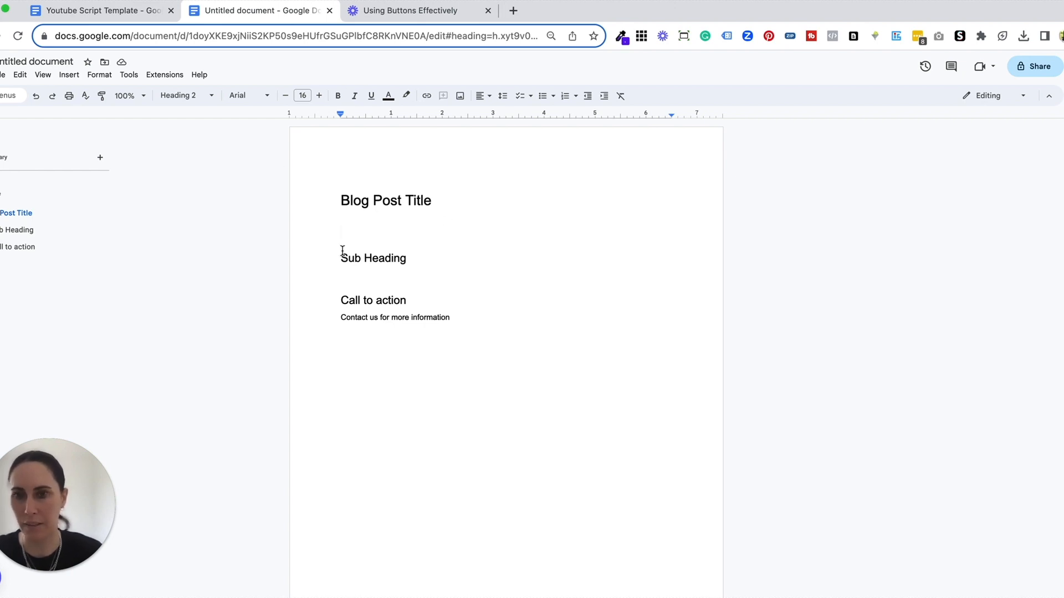
key(ctrl+v)
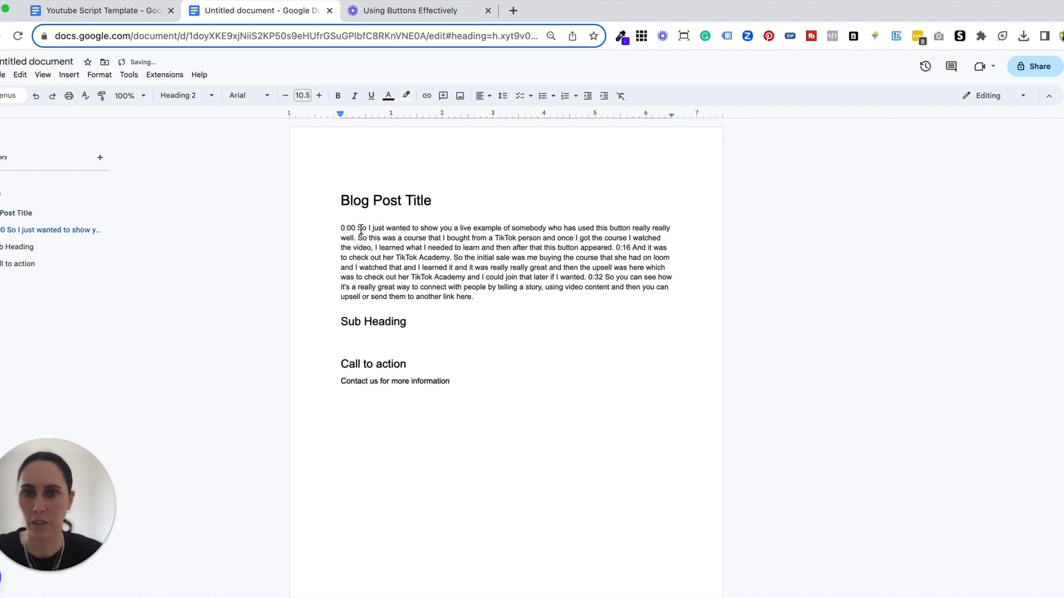
Step: Split the pasted transcript into three paragraphs by breaking it before the 0:16 and 0:32 timestamps
click(614, 247)
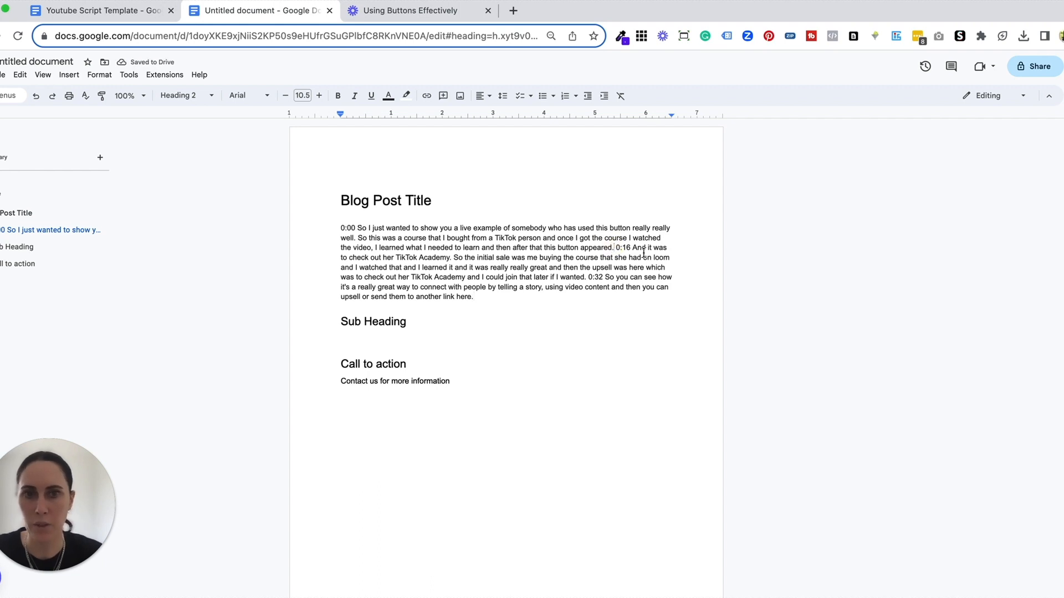
key(Return)
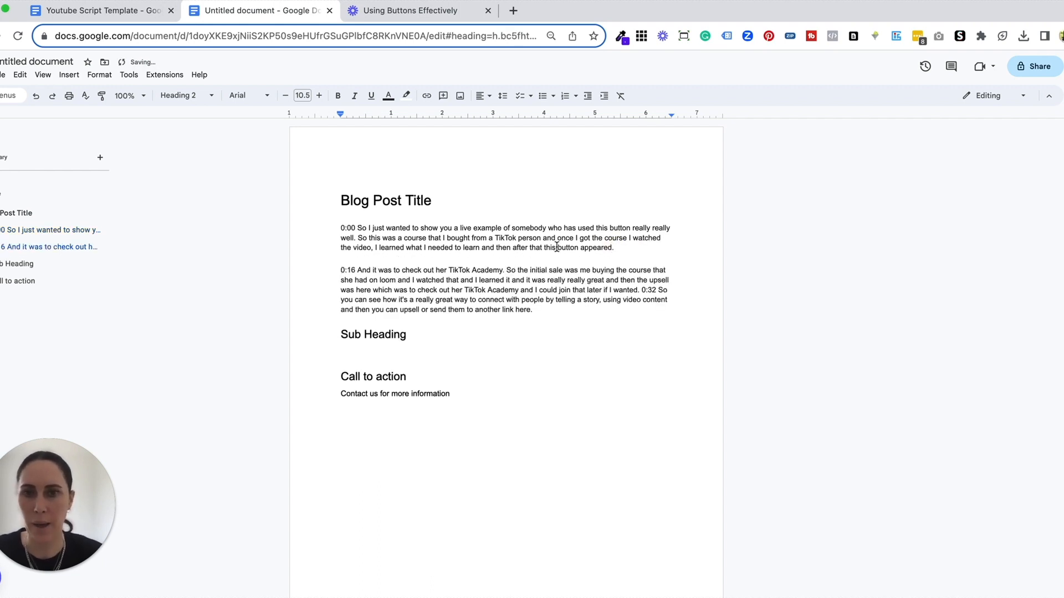
click(641, 290)
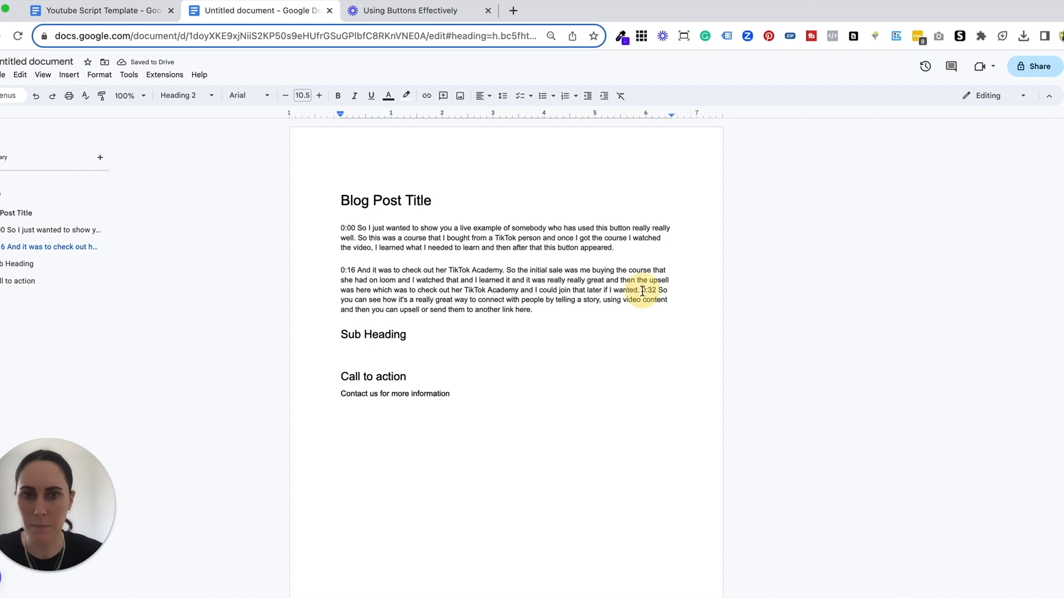
key(Return)
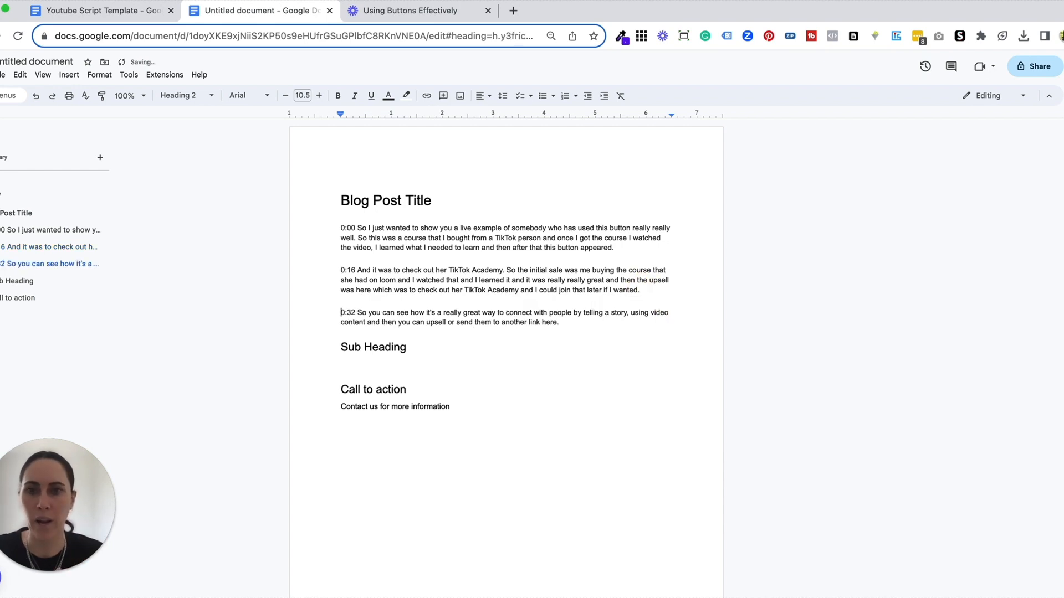
Step: Delete the 0:00, 0:16 and 0:32 timestamps from the beginnings of the three transcript paragraphs
click(356, 228)
key(BackSpace)
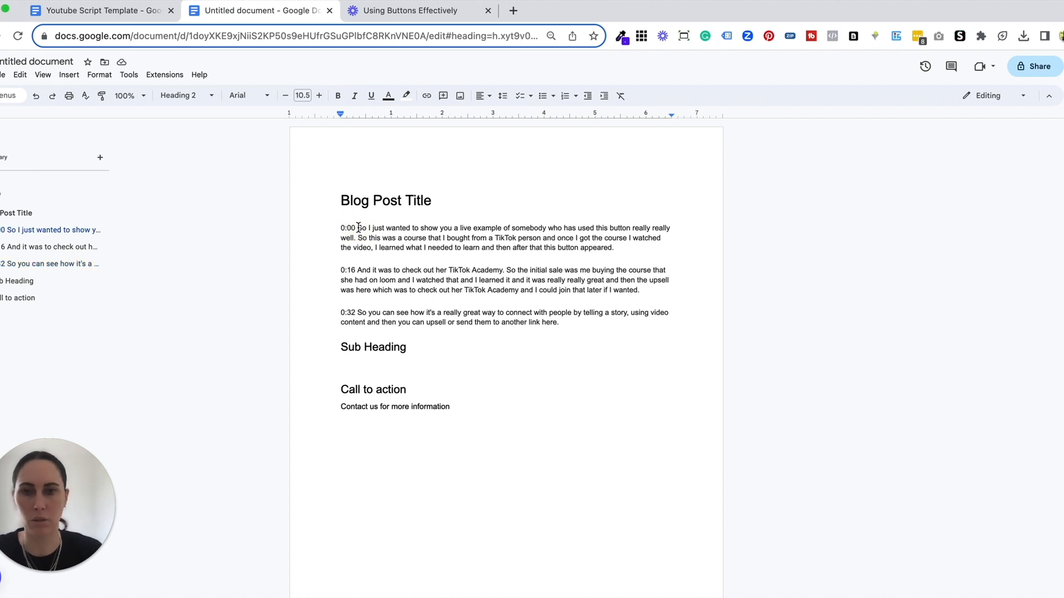
key(BackSpace)
key(BackSpace)
key(BackSpace)
key(BackSpace)
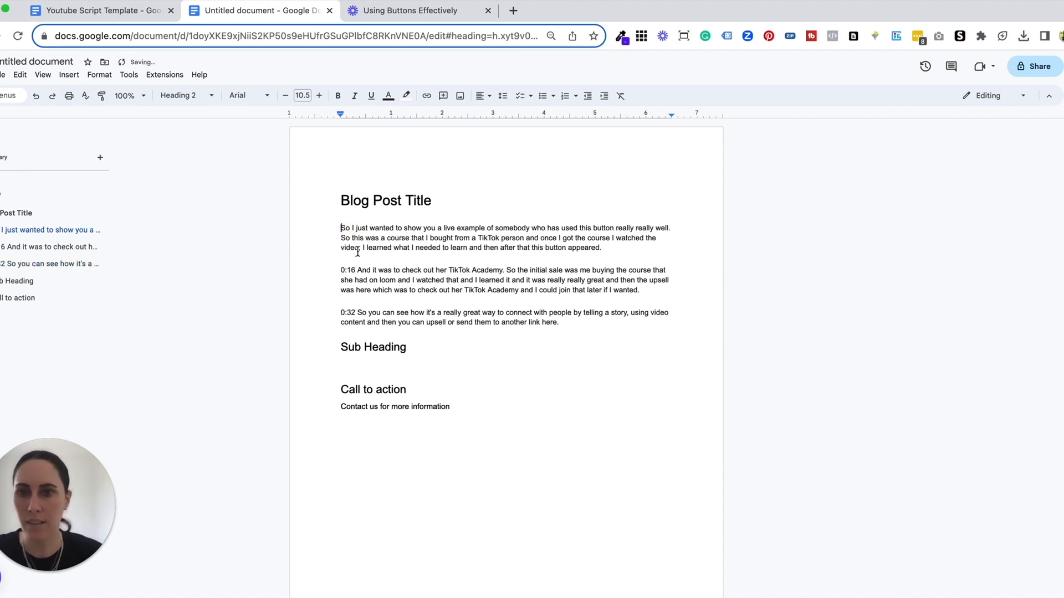
click(358, 270)
key(BackSpace)
key(BackSpace)
key(BackSpace)
key(BackSpace)
key(BackSpace)
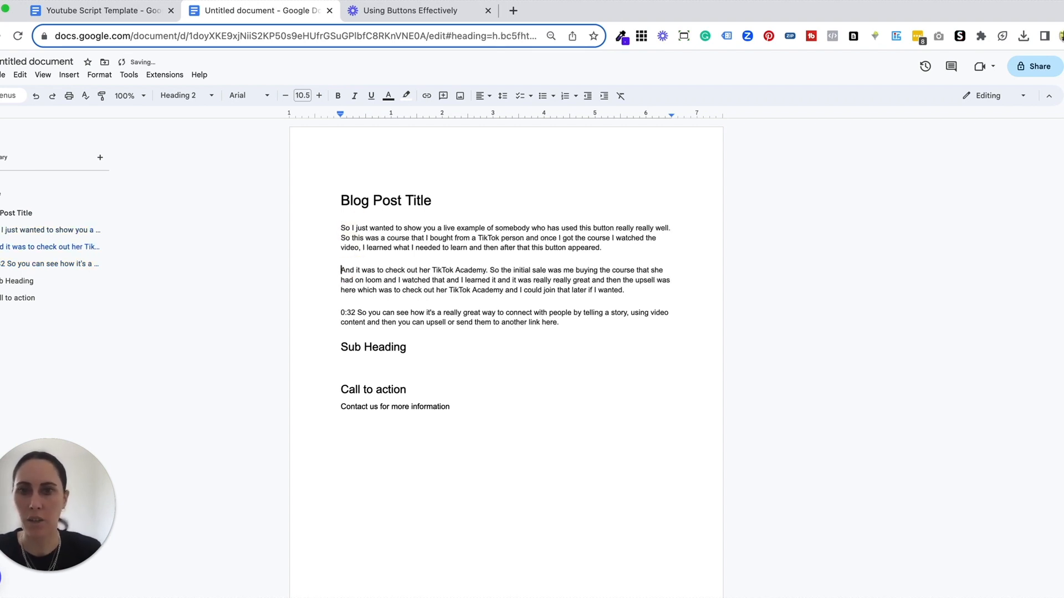
click(356, 313)
key(BackSpace)
key(BackSpace)
key(BackSpace)
key(BackSpace)
key(BackSpace)
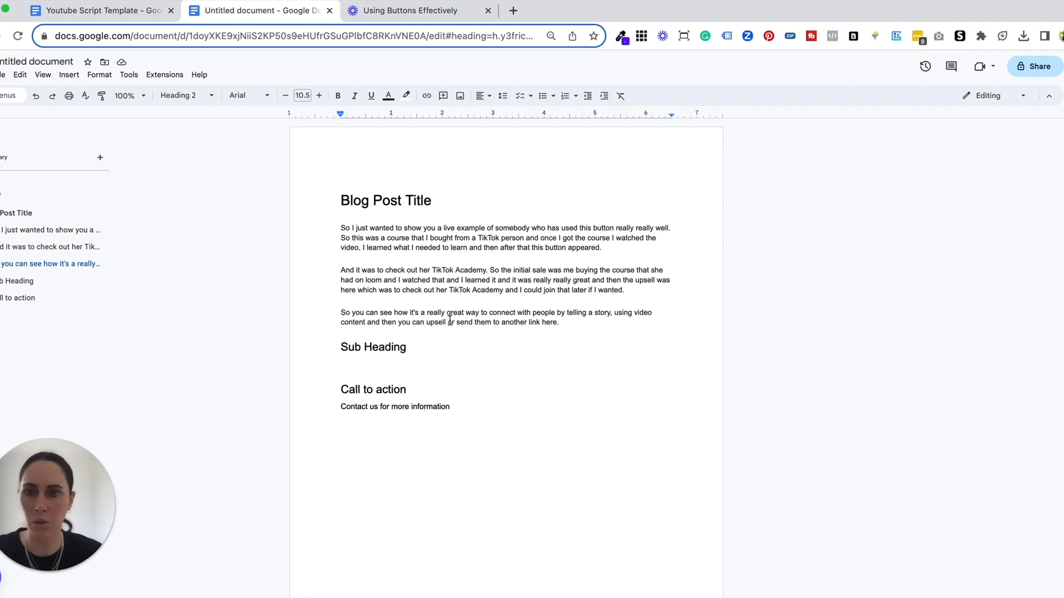
Step: Move the paragraph beginning "So you can see how it's a really great way" to below the "Sub Heading" heading
drag(560, 321, 340, 309)
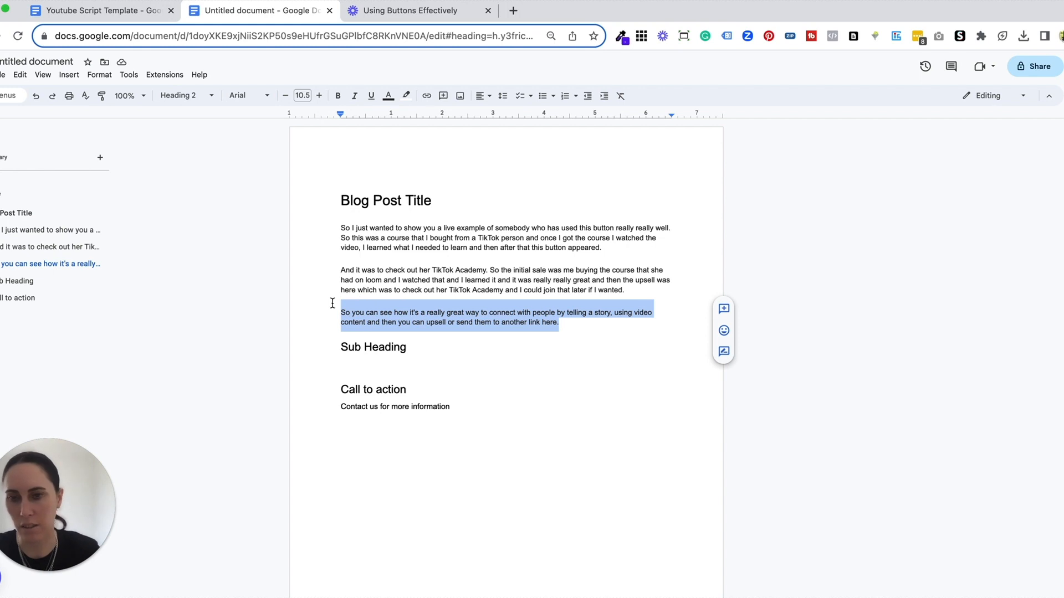
key(ctrl+x)
click(365, 364)
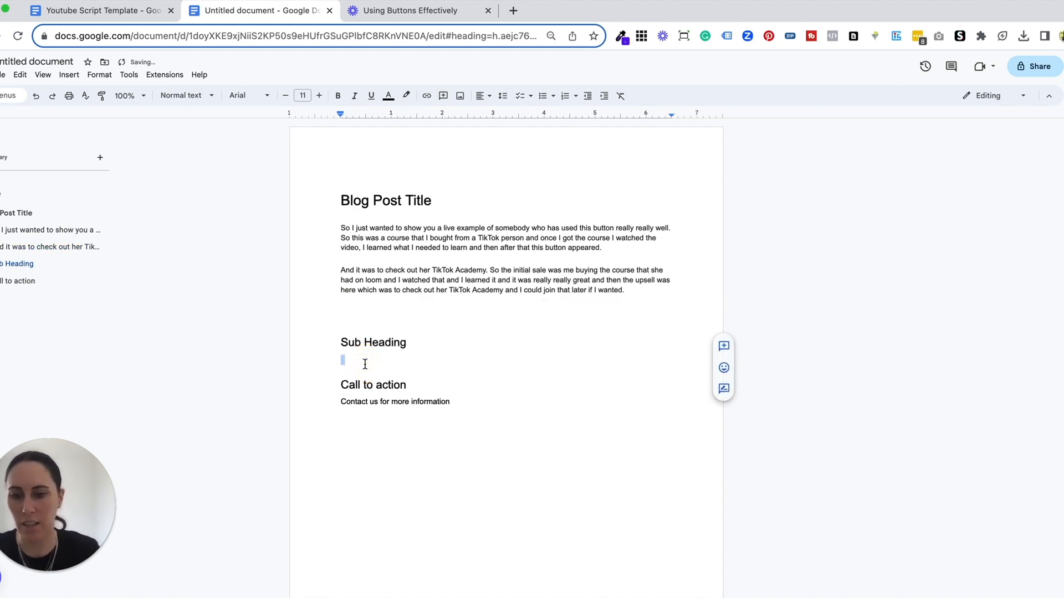
key(ctrl+v)
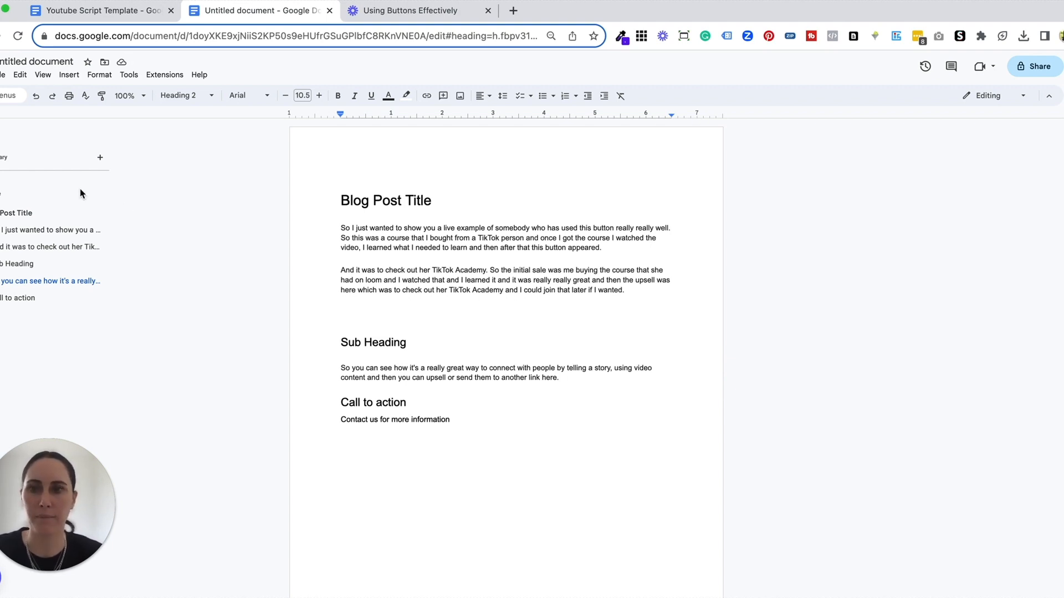
Step: Remove the word "So" from the start of the first paragraph so it begins with "I just wanted"
click(1, 166)
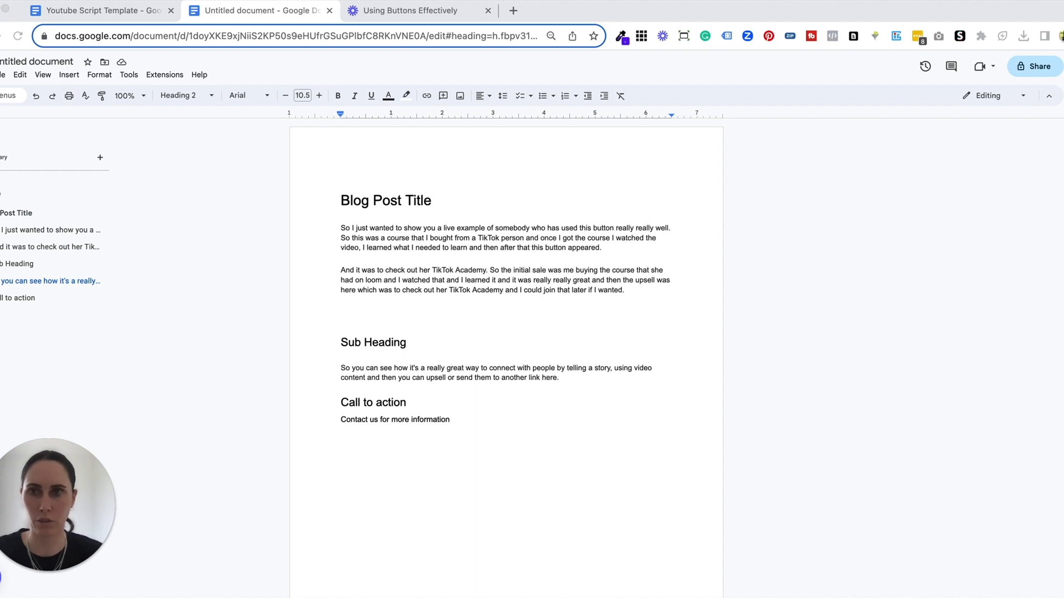
click(350, 229)
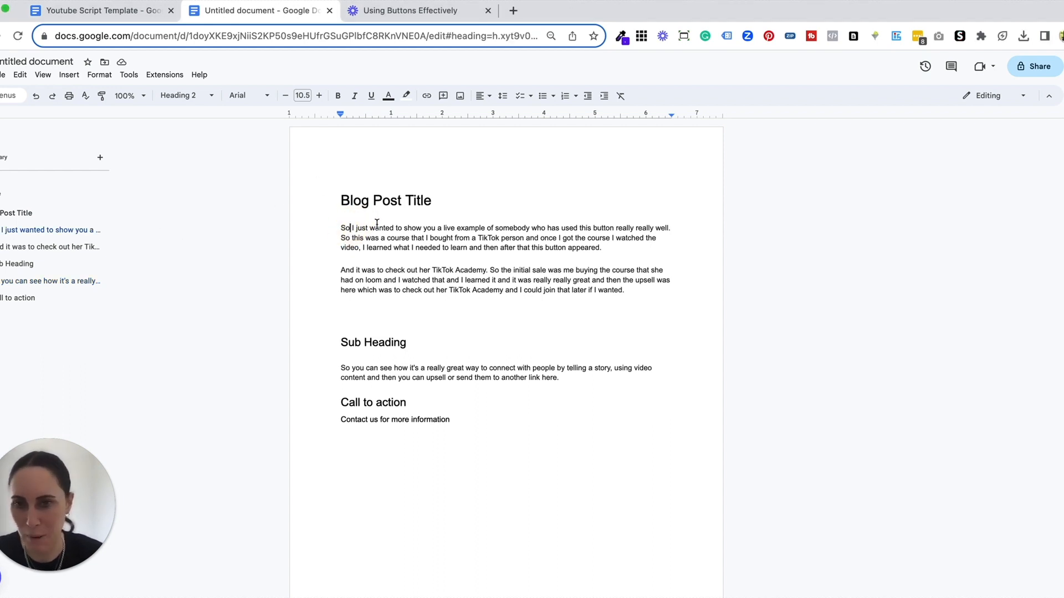
key(BackSpace)
key(BackSpace)
key(BackSpace)
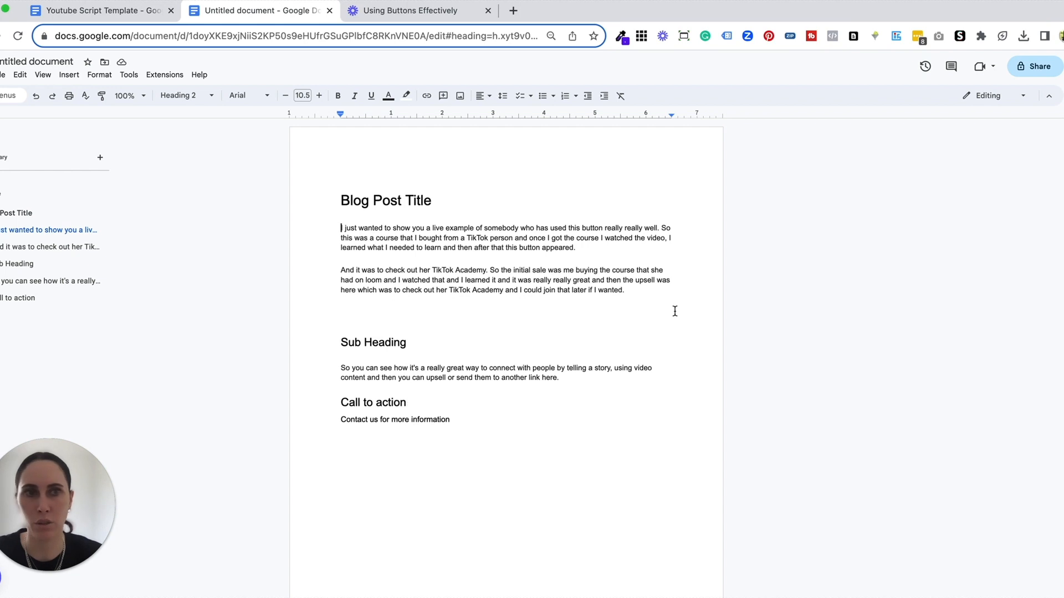
Step: Start sharing the document and save it under the suggested name "Blog Post Title"
click(1029, 68)
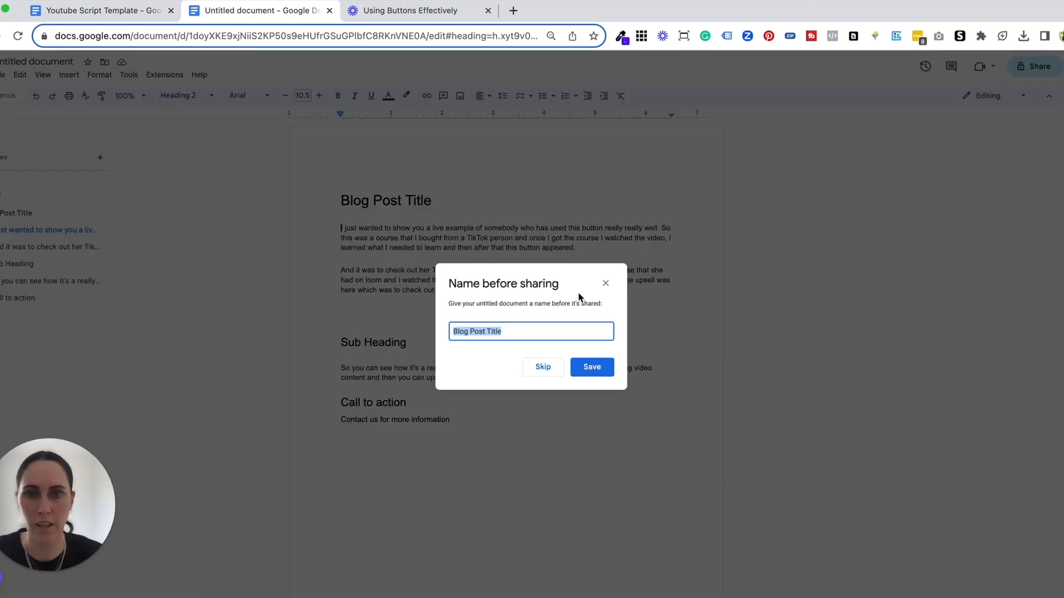
click(593, 371)
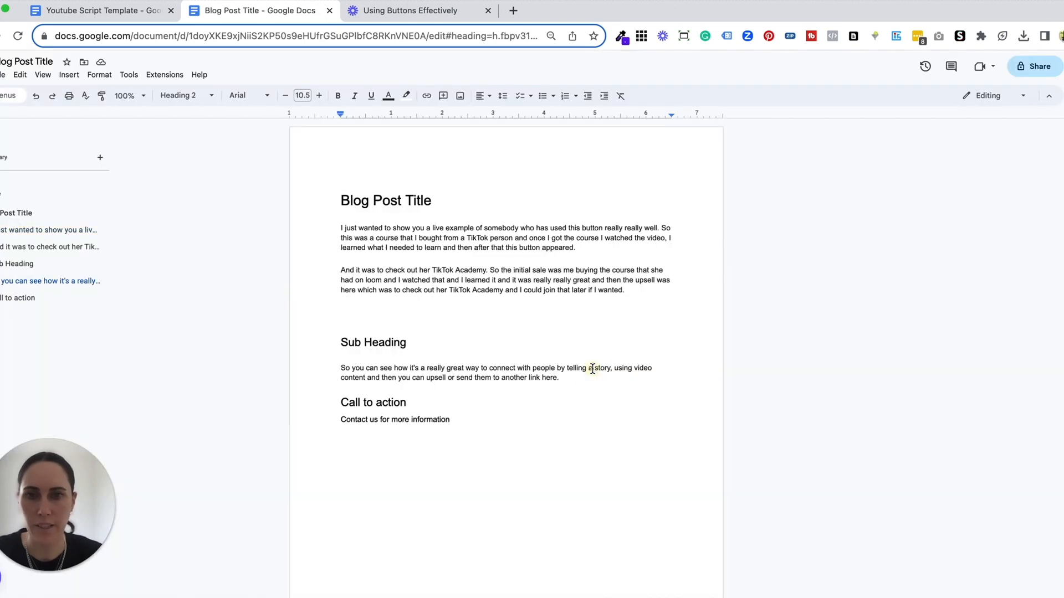
Step: Set the document's general access to "Anyone with the link" and copy the sharing link
click(475, 371)
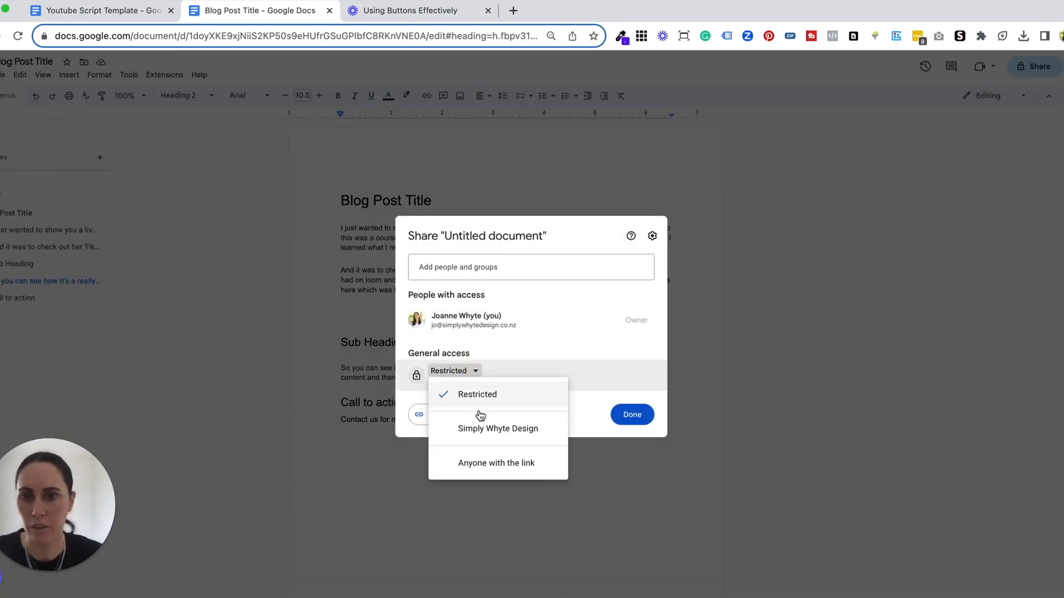
click(493, 463)
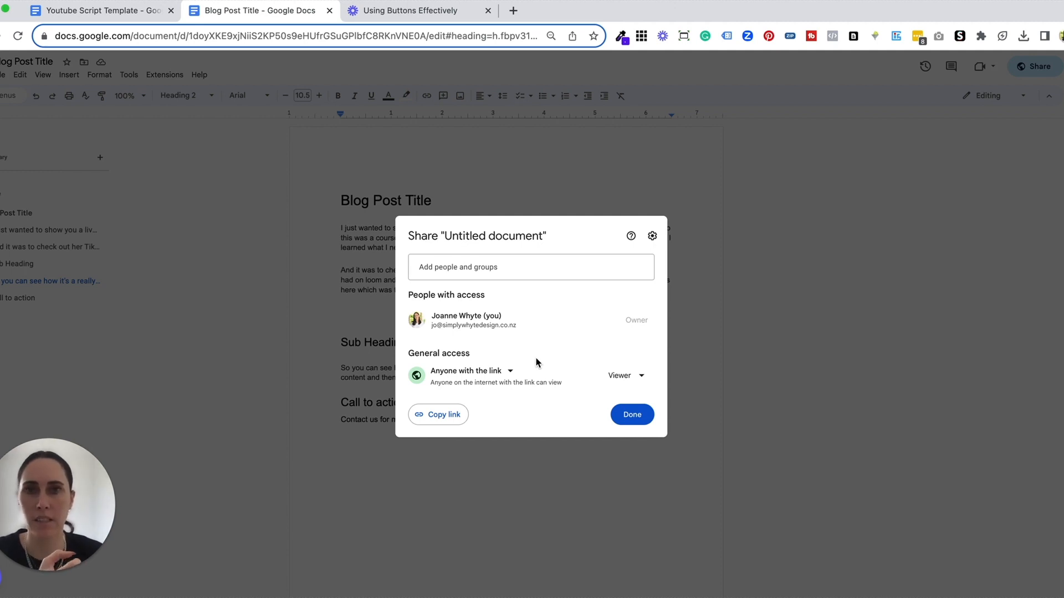
click(442, 415)
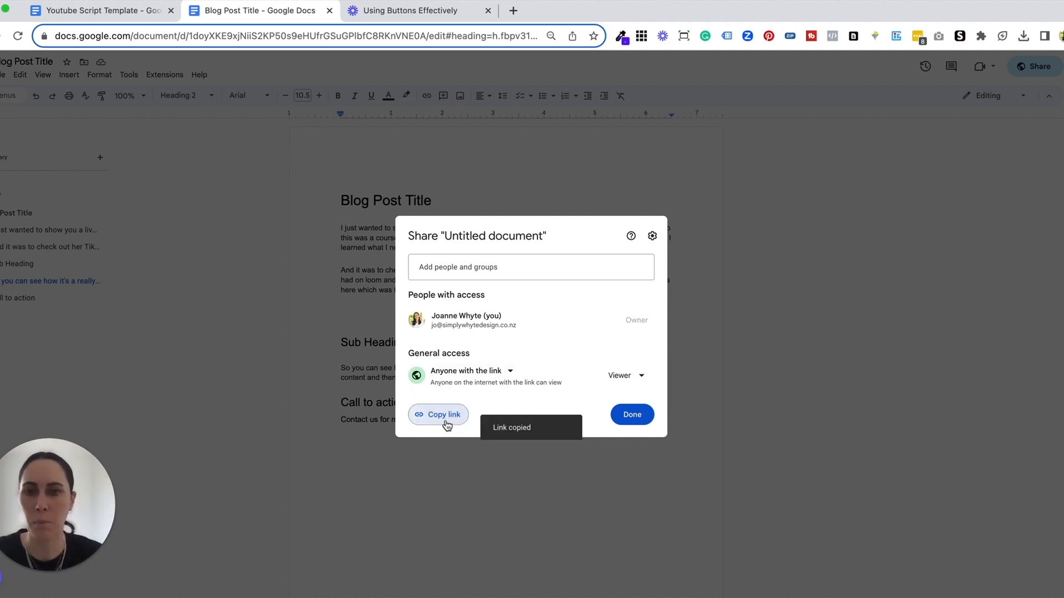
click(632, 415)
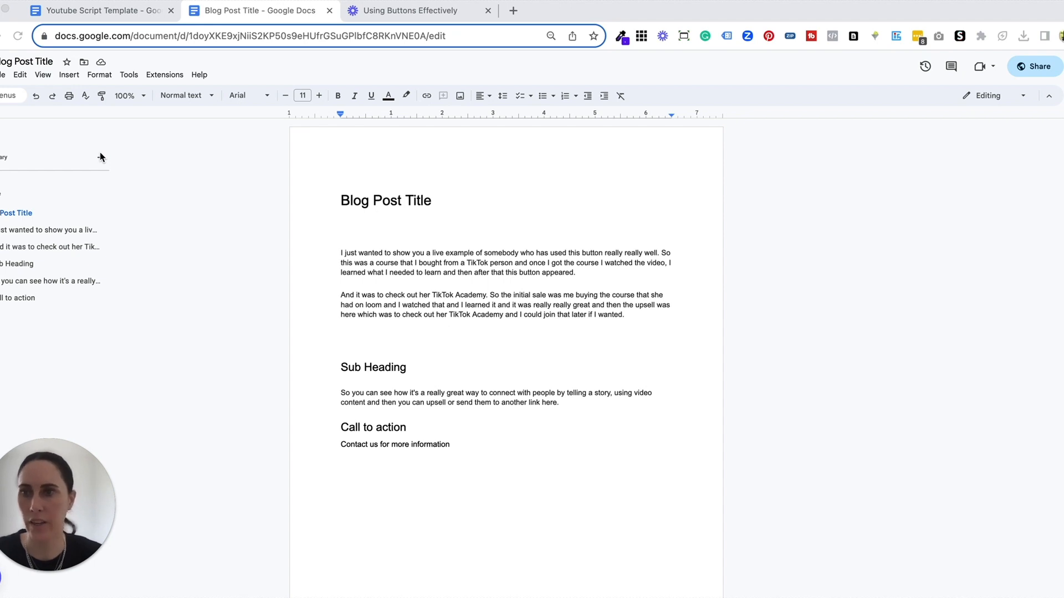
Step: Start a new custom dropdown on the empty line below the blog post title and name its template "Approval"
click(68, 74)
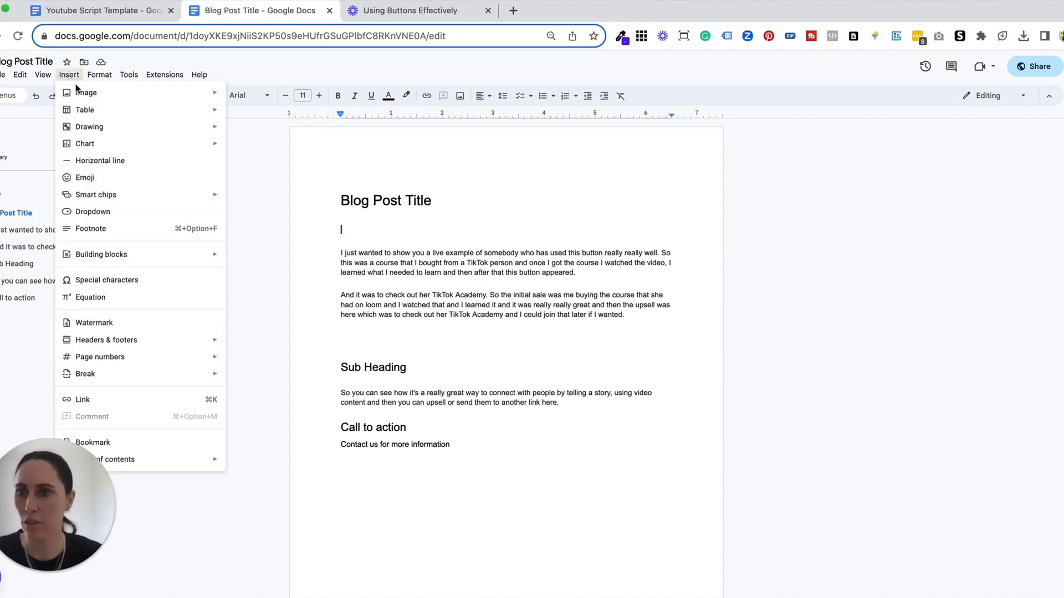
click(143, 217)
click(409, 280)
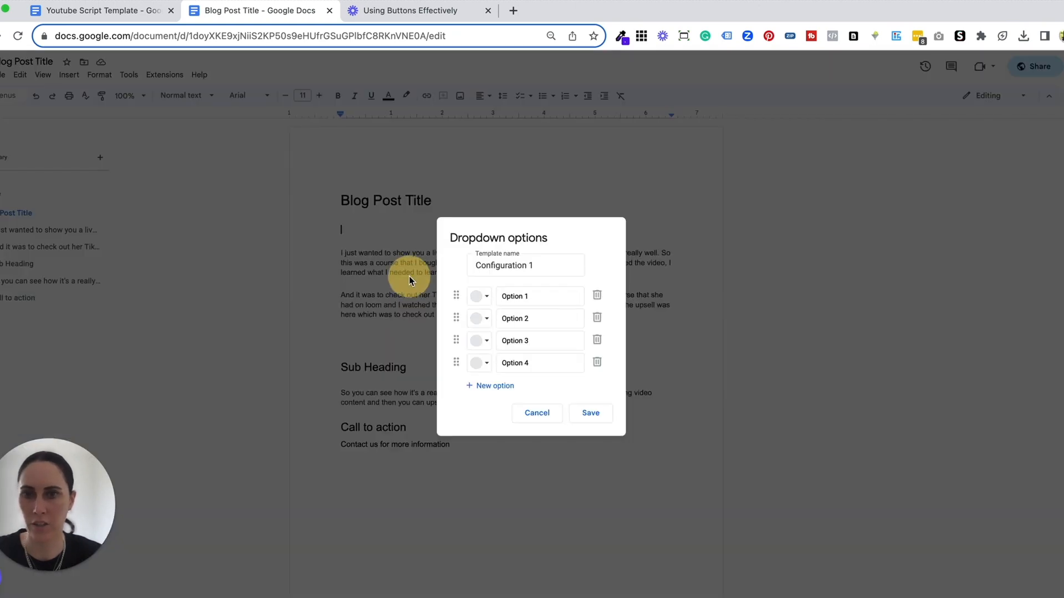
click(476, 271)
key(super+a)
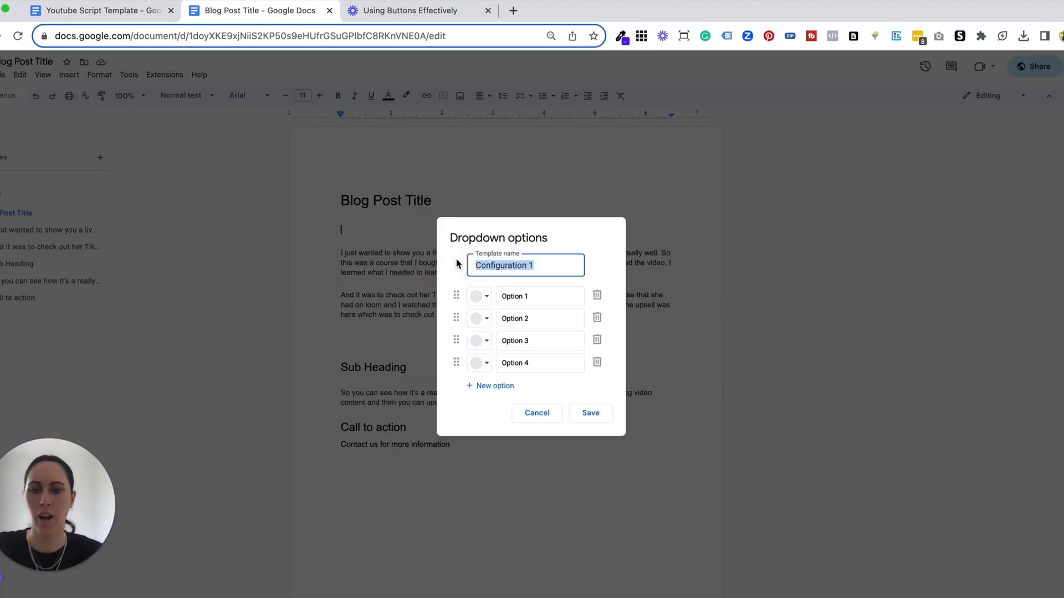
text(Approva)
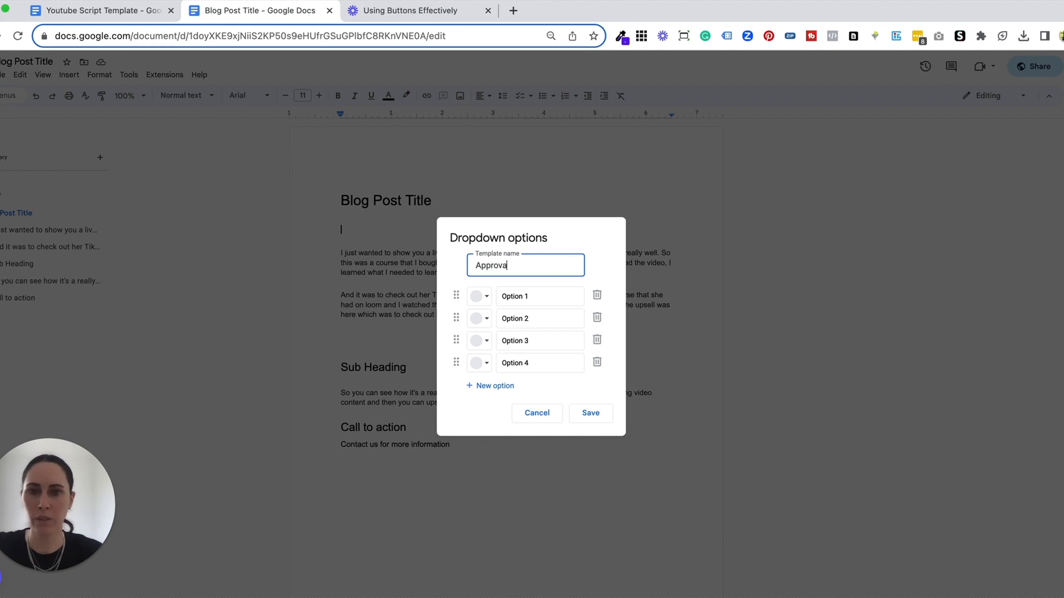
text(l)
Step: Rename the dropdown's first option to "Approved" and its second option to "Changes"
drag(541, 296, 500, 292)
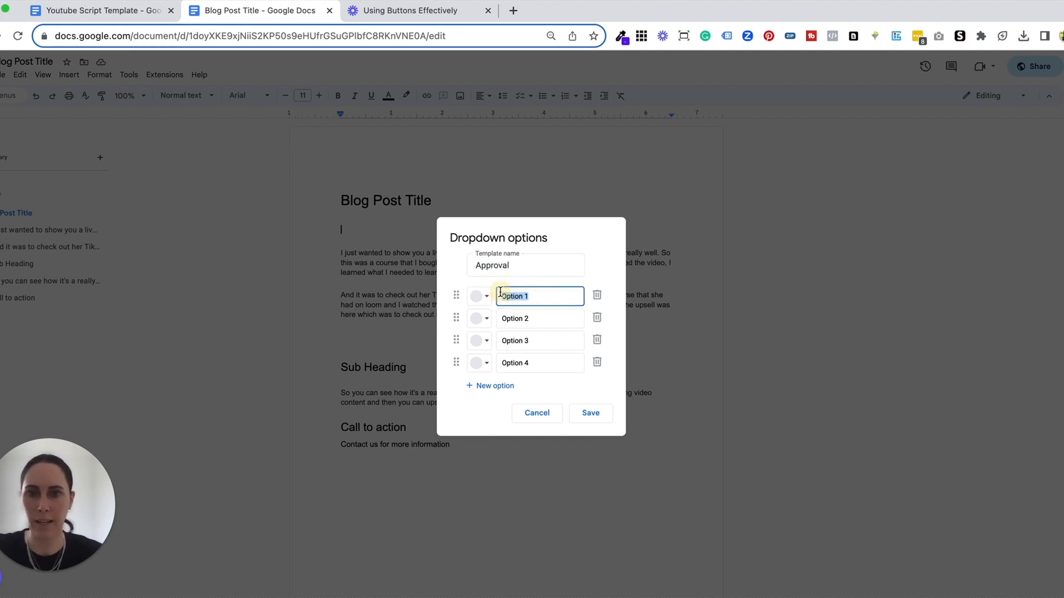
text(Appro)
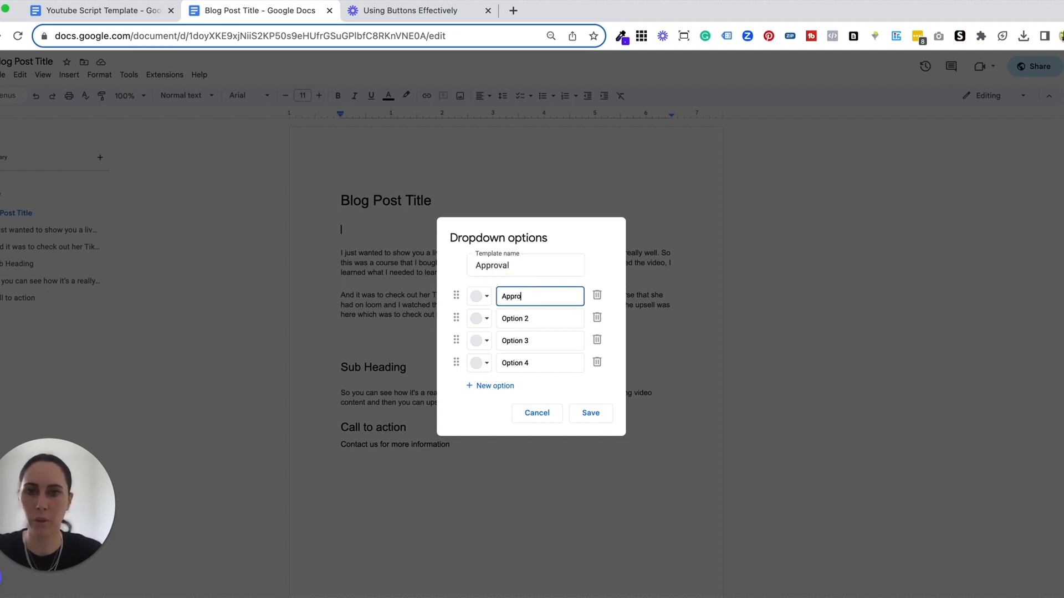
drag(542, 318, 501, 309)
text(Wo)
key(BackSpace)
key(BackSpace)
text(C)
Step: Save the Approval dropdown into the document and check its list of choices, leaving "Approved" selected
drag(536, 341, 483, 344)
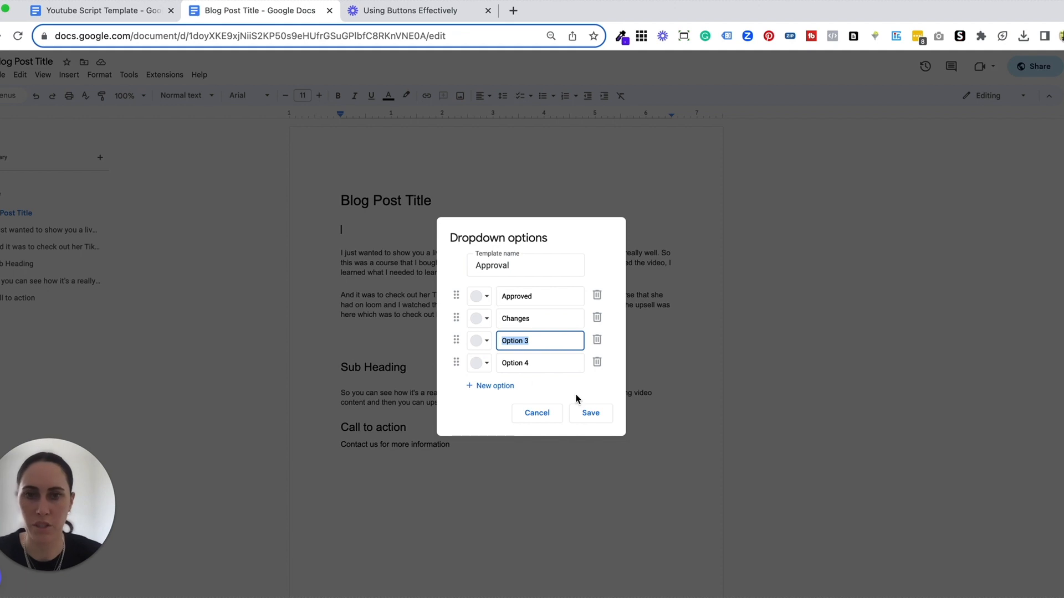
click(590, 416)
click(379, 232)
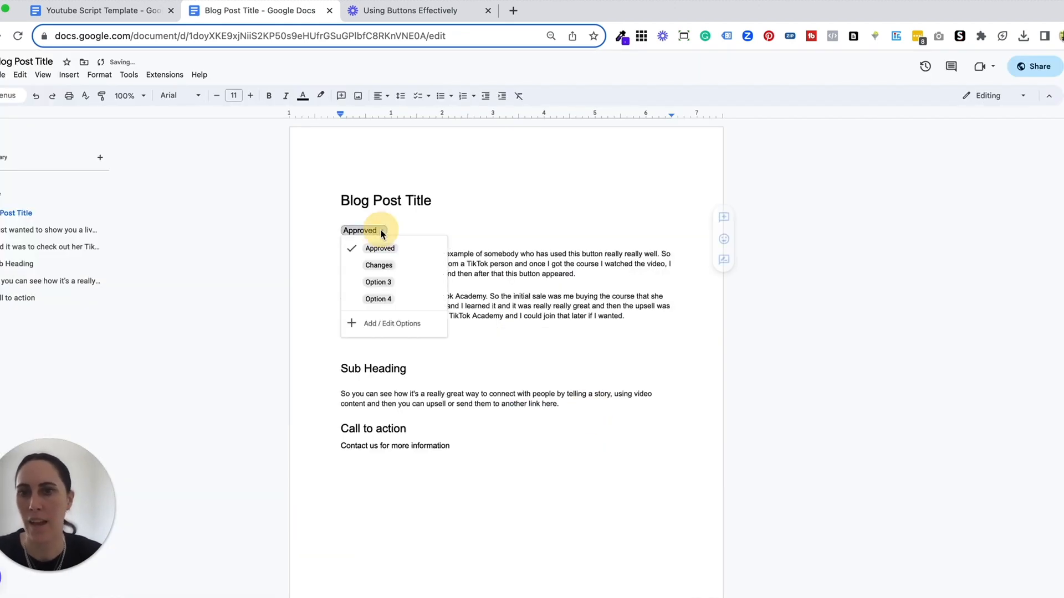
click(430, 226)
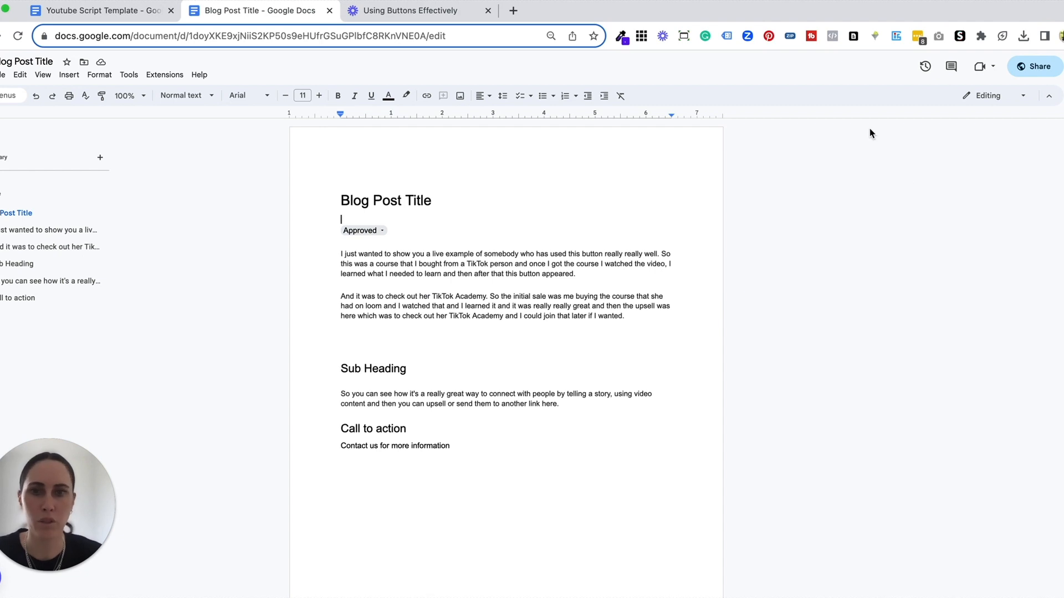
click(820, 263)
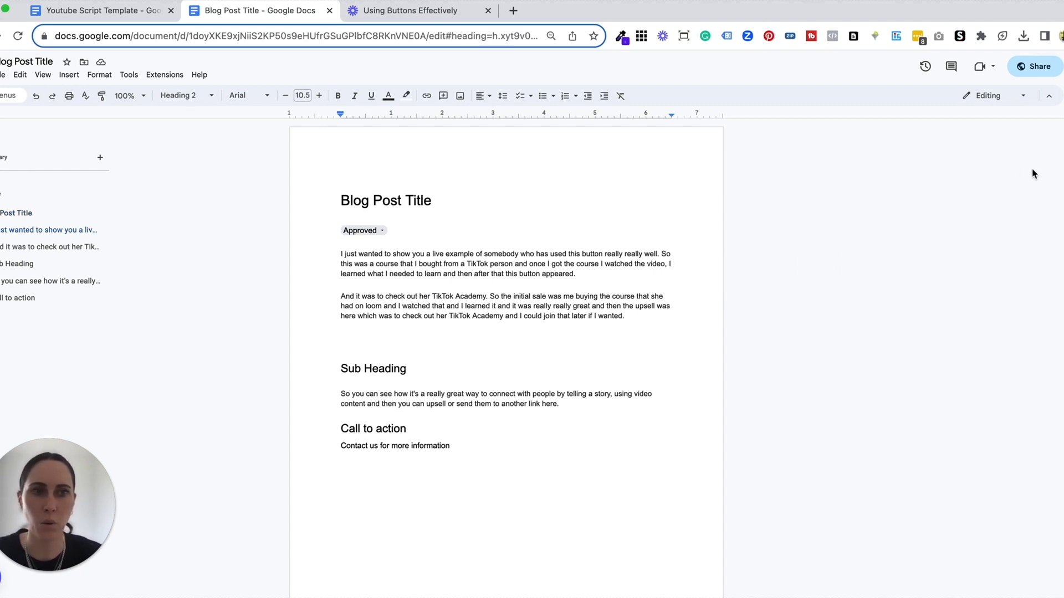